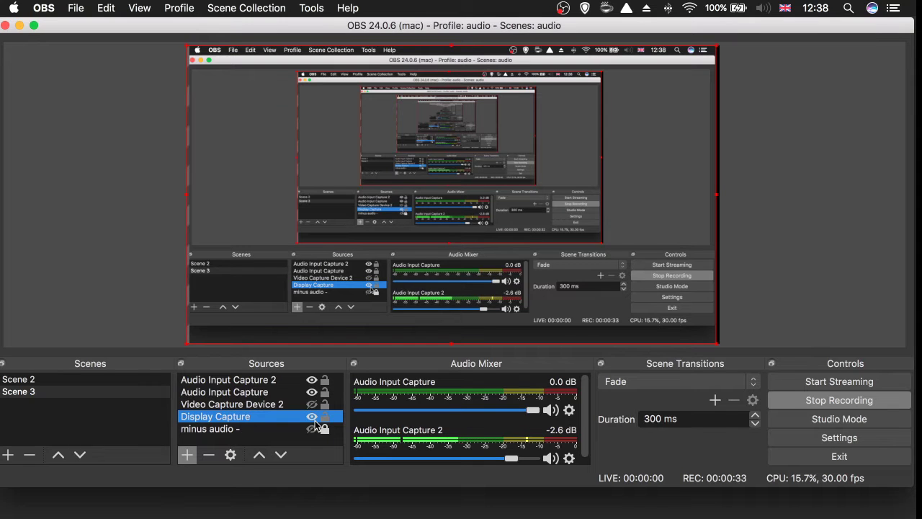
# - Minimize OBS and bring up the YouTube Studio details page for 'Drawing a source 4 profile'
pyautogui.click(20, 26)
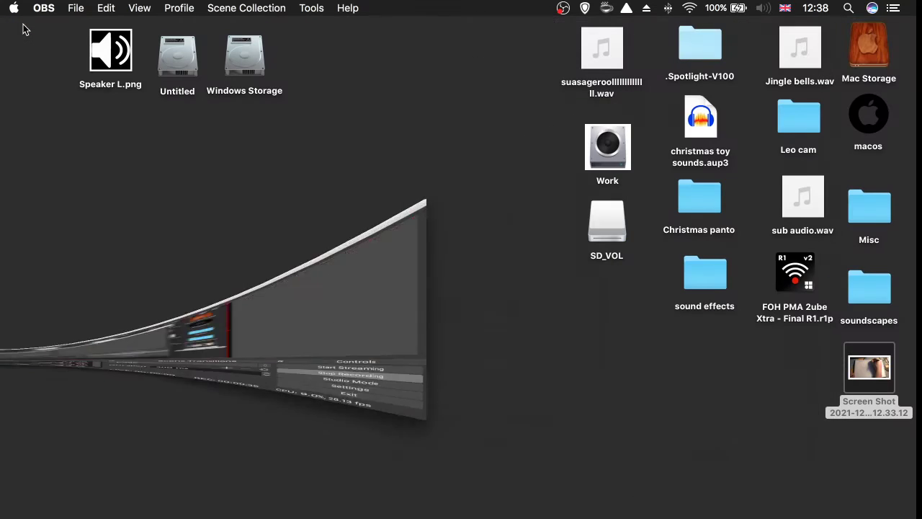
pyautogui.moveTo(1, 281)
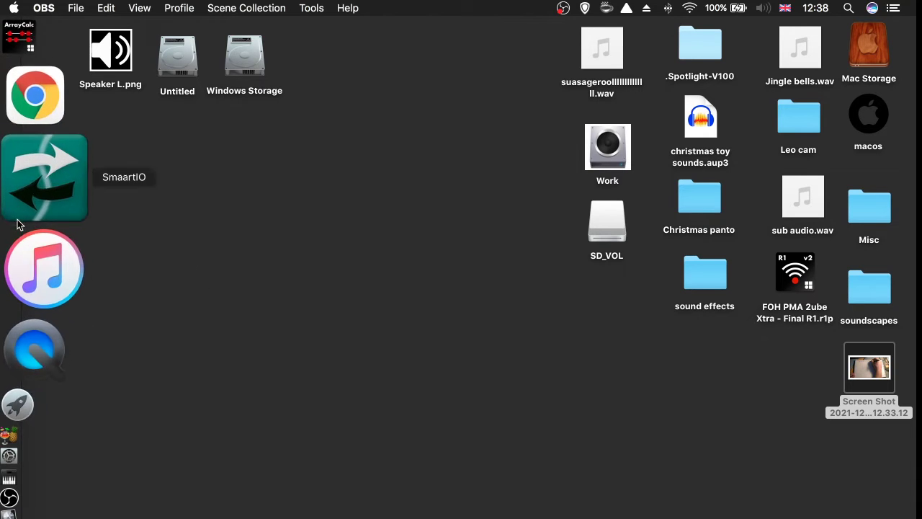
pyautogui.click(18, 192)
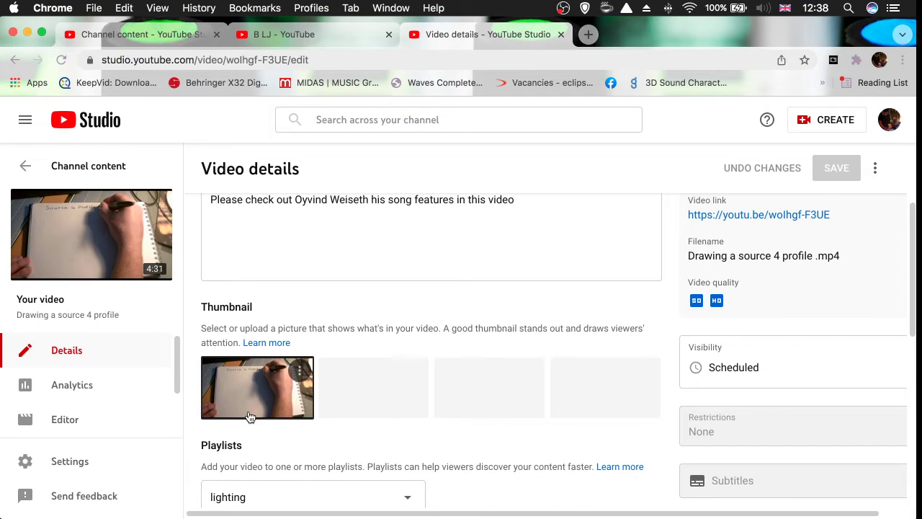
# - Choose the second suggested thumbnail for the video, then minimize the browser to the desktop
pyautogui.click(301, 369)
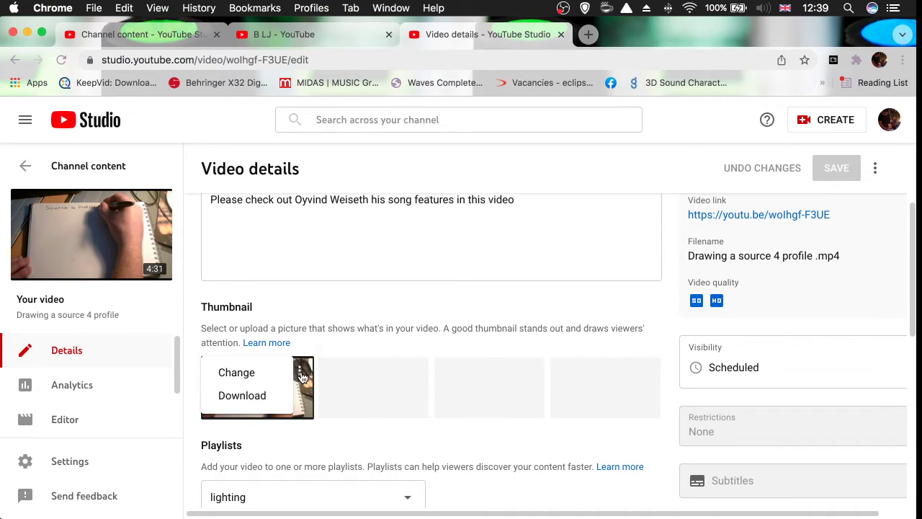
pyautogui.click(308, 397)
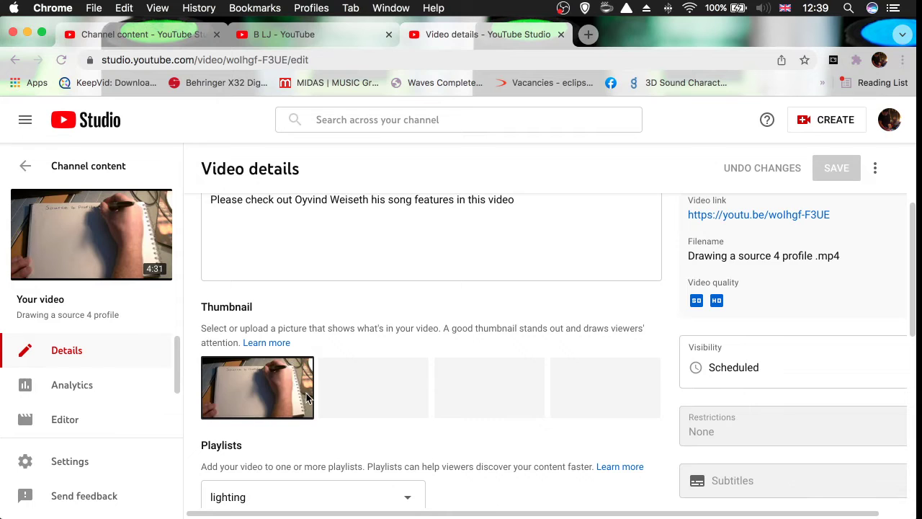
pyautogui.click(377, 397)
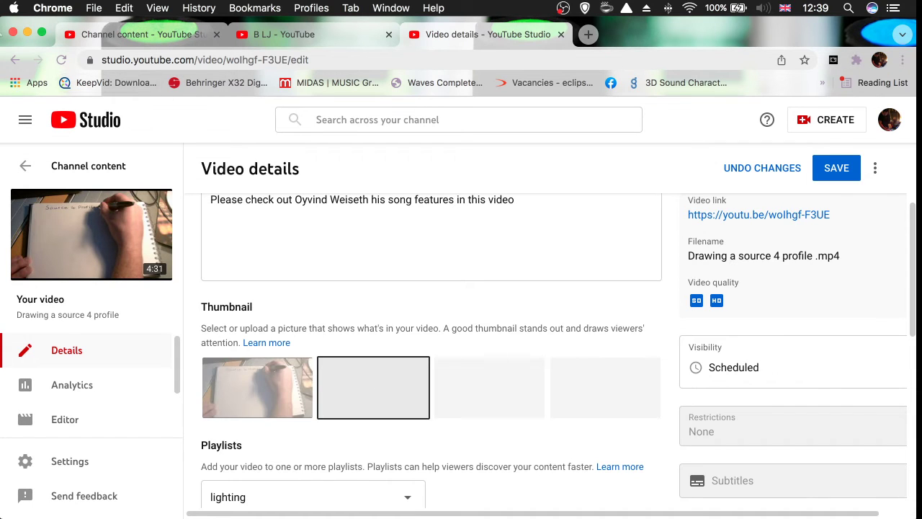
pyautogui.click(27, 33)
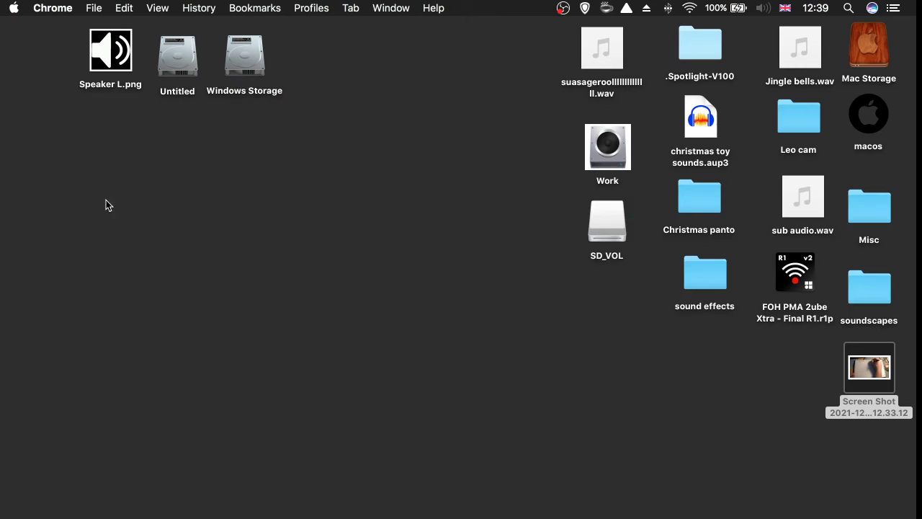
# - Launch iMovie, park the playhead on the notebook-drawing frame, and begin a region screenshot (Cmd+Shift+4)
pyautogui.moveTo(1, 288)
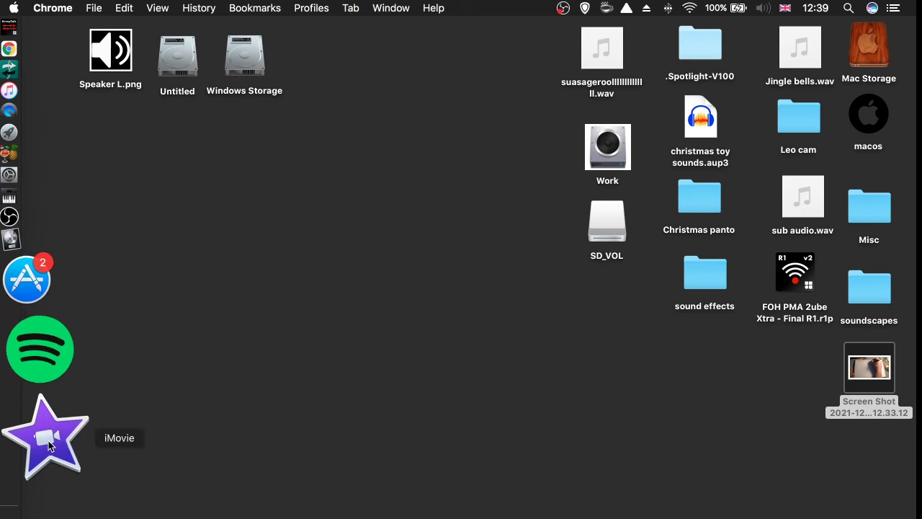
pyautogui.click(48, 437)
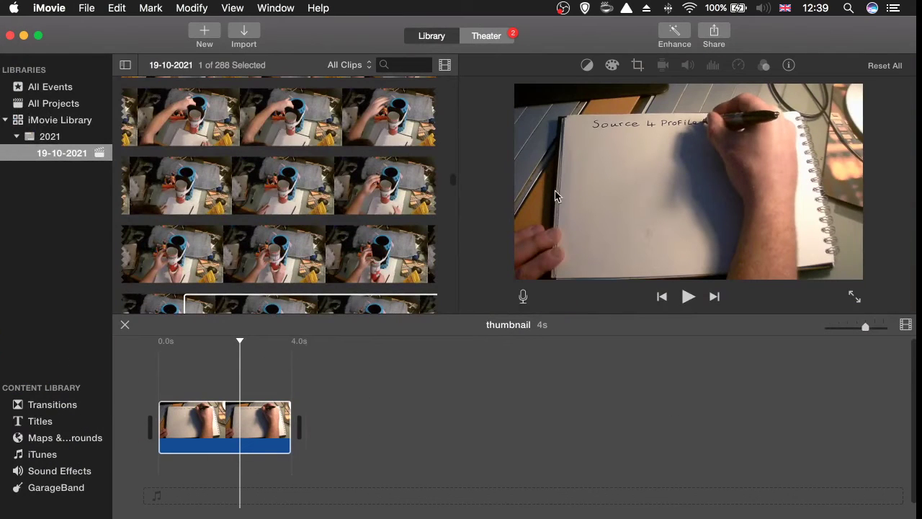
pyautogui.click(182, 412)
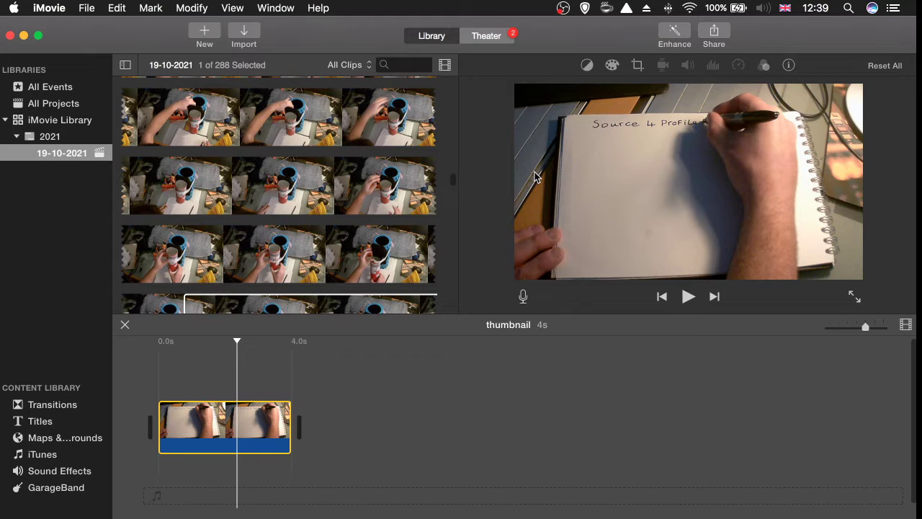
pyautogui.press('super+shift+4')
pyautogui.moveTo(510, 78); pyautogui.dragTo(828, 269)
# - Capture the iMovie viewer frame as a screenshot and minimize iMovie
pyautogui.moveTo(519, 89); pyautogui.dragTo(849, 278)
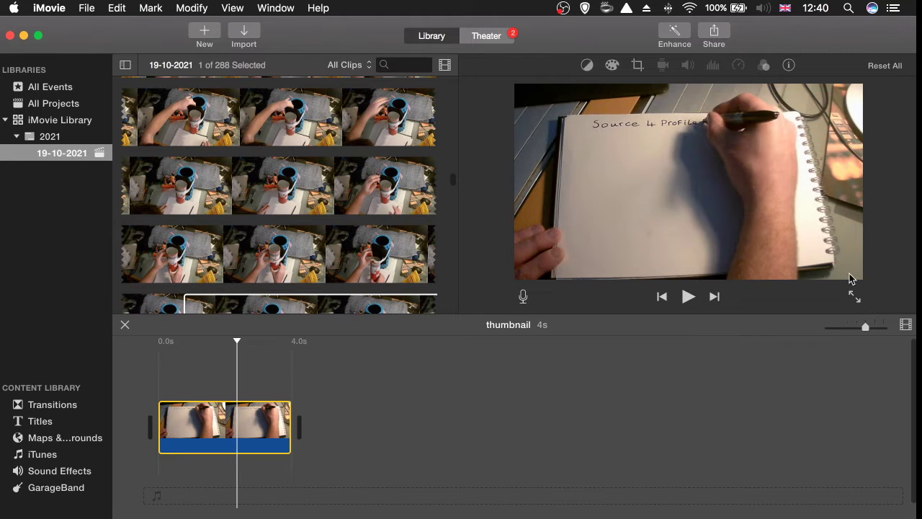
pyautogui.click(24, 36)
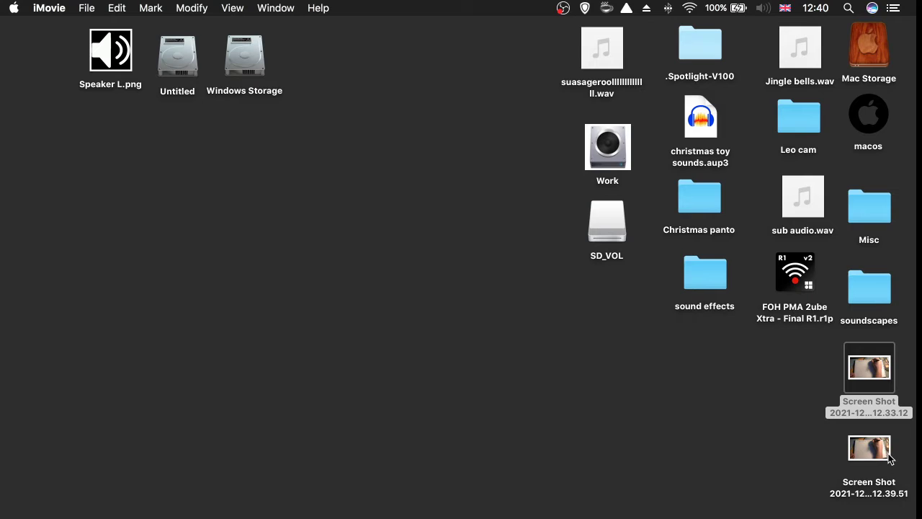
# - View the 12.33.12 screenshot in Preview, close it, and return to YouTube Studio in Chrome
pyautogui.click(870, 449)
pyautogui.click(866, 388)
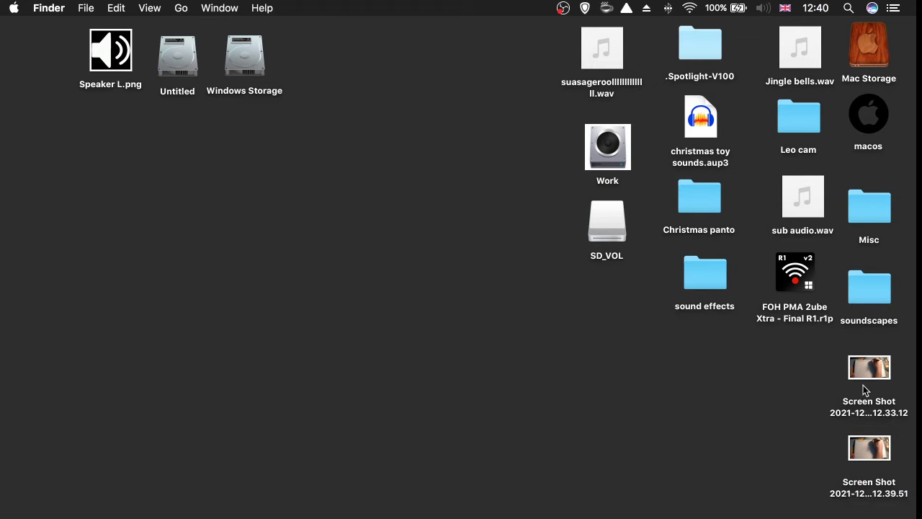
pyautogui.click(866, 382)
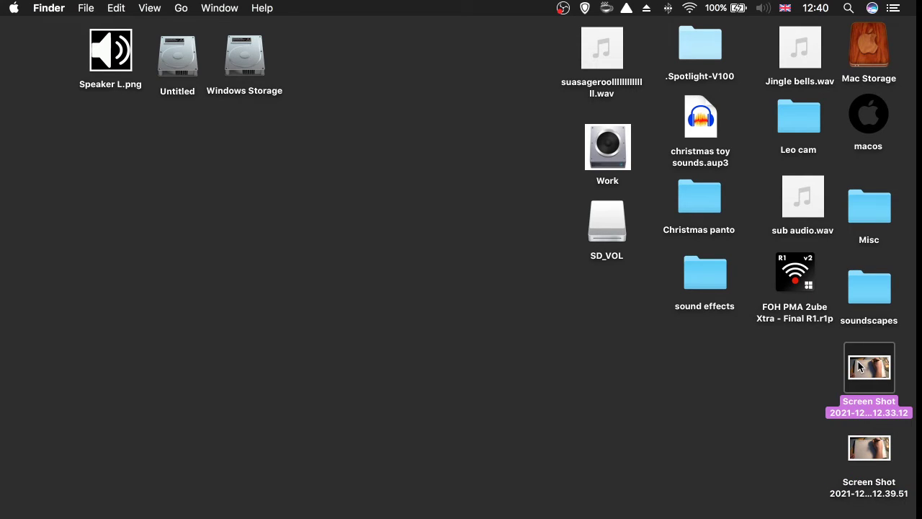
pyautogui.doubleClick(859, 367)
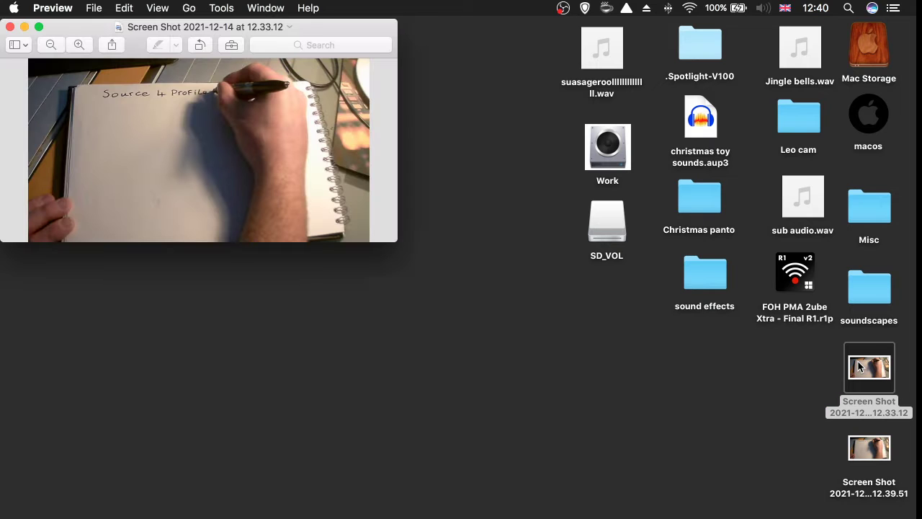
pyautogui.click(12, 27)
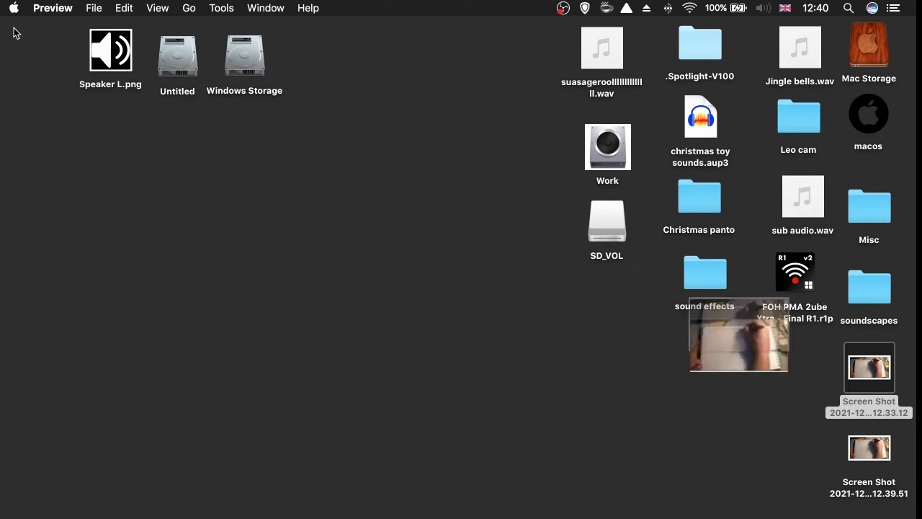
pyautogui.moveTo(14, 323)
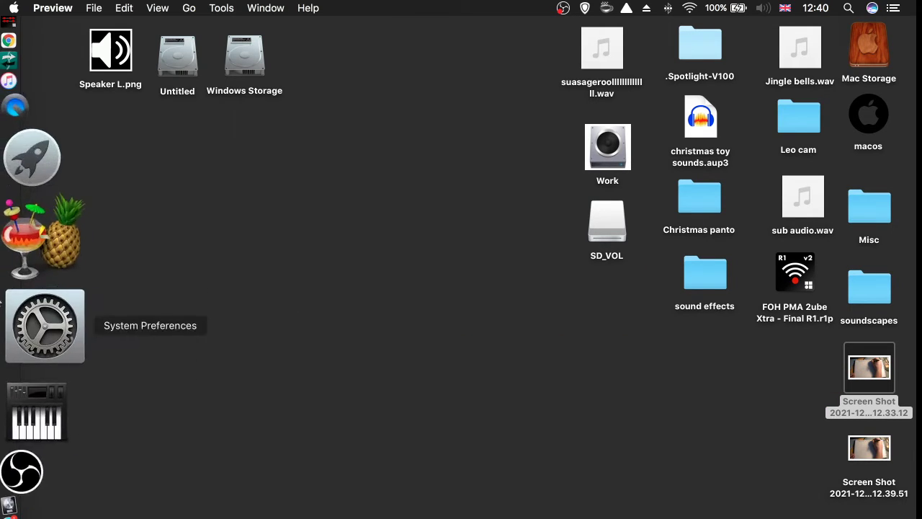
pyautogui.click(43, 186)
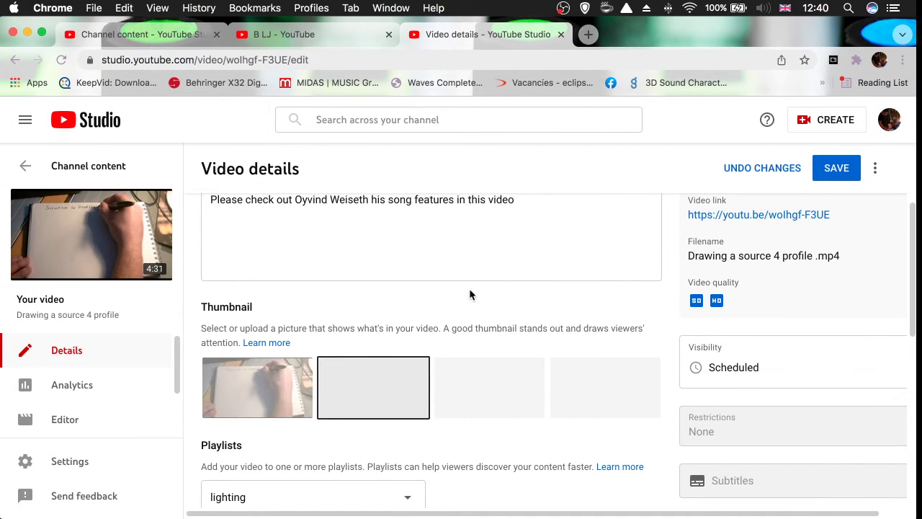
# - Undo the unsaved thumbnail change, then reopen 'Drawing a source 4 profile' from Channel content
pyautogui.click(762, 170)
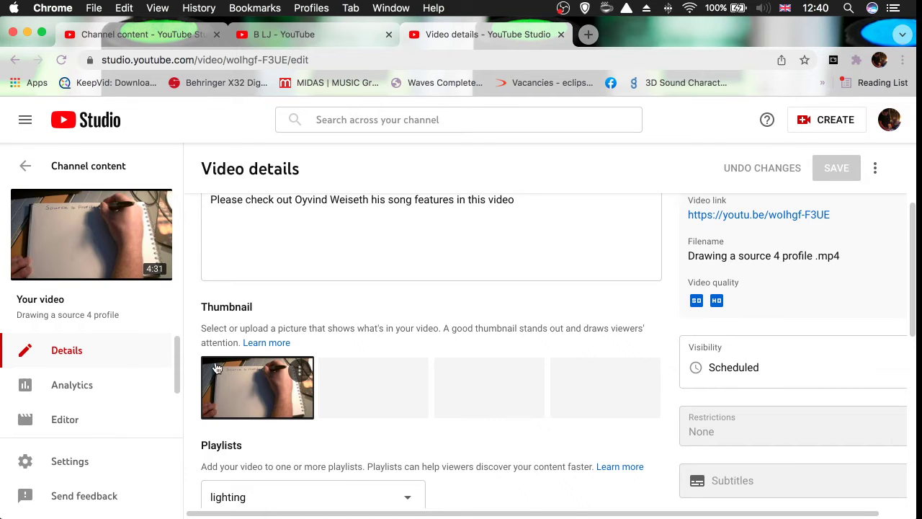
pyautogui.click(13, 60)
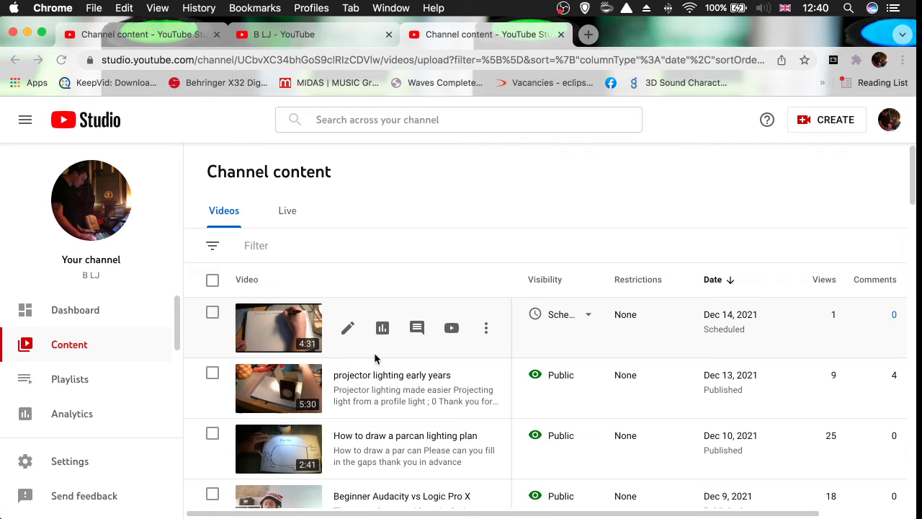
pyautogui.click(347, 328)
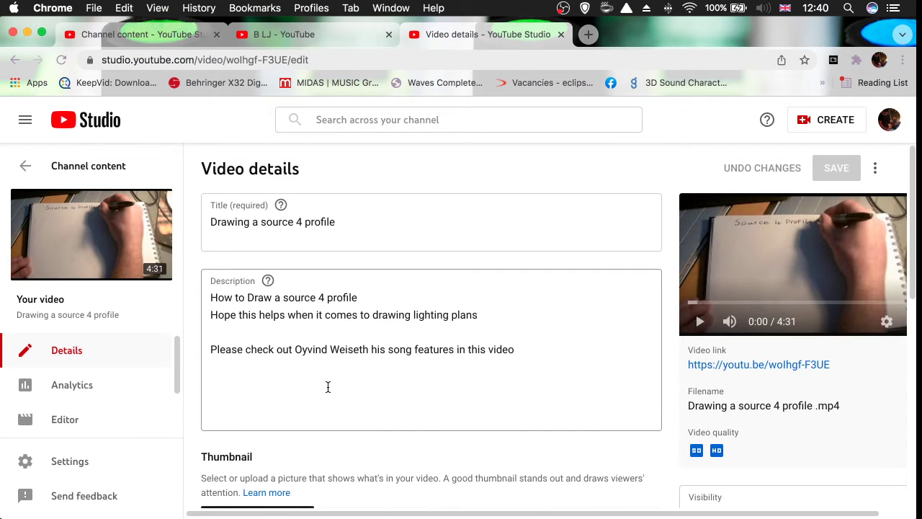
pyautogui.scroll(-3, 324, 387)
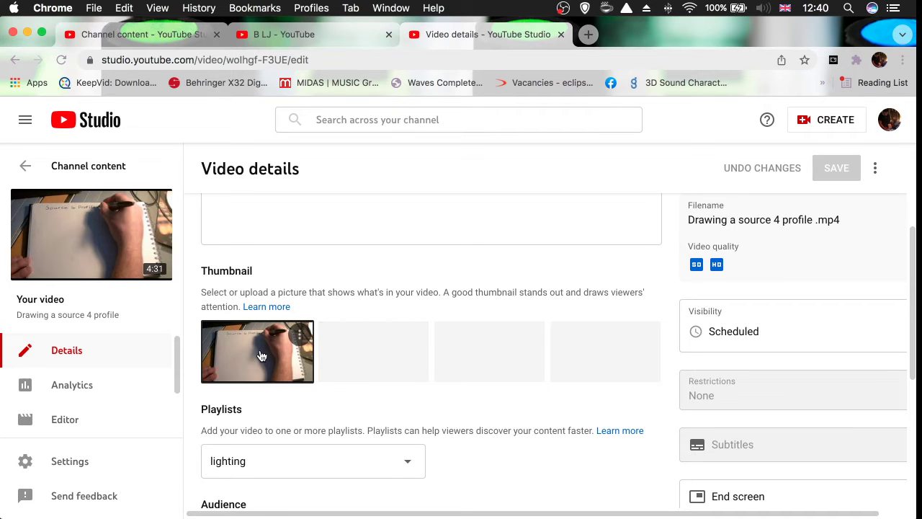
pyautogui.hscroll(-5, 307, 333)
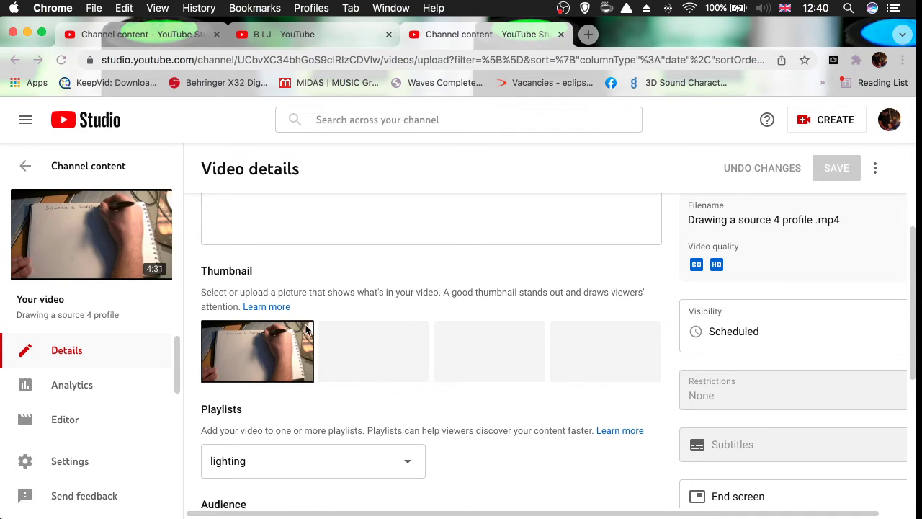
# - Open the 'projector lighting early years' details and start uploading a custom thumbnail
pyautogui.click(274, 378)
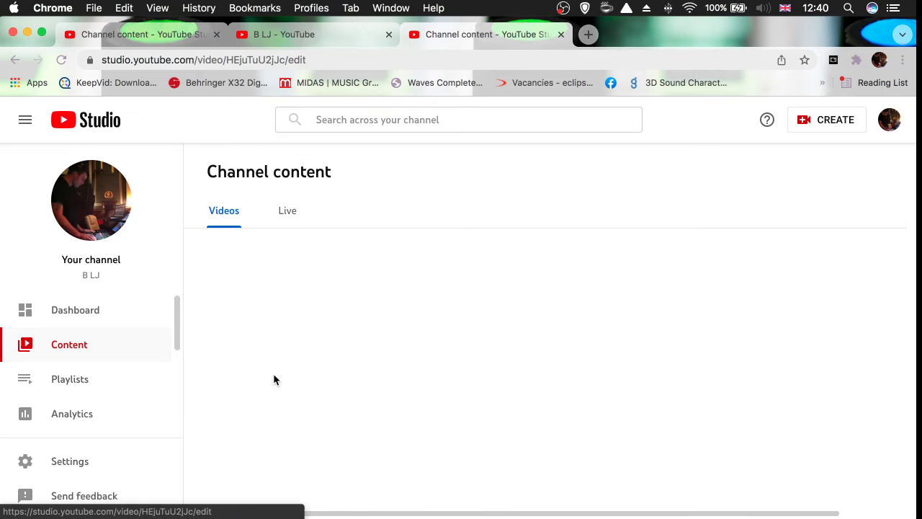
pyautogui.hscroll(-5, 18, 75)
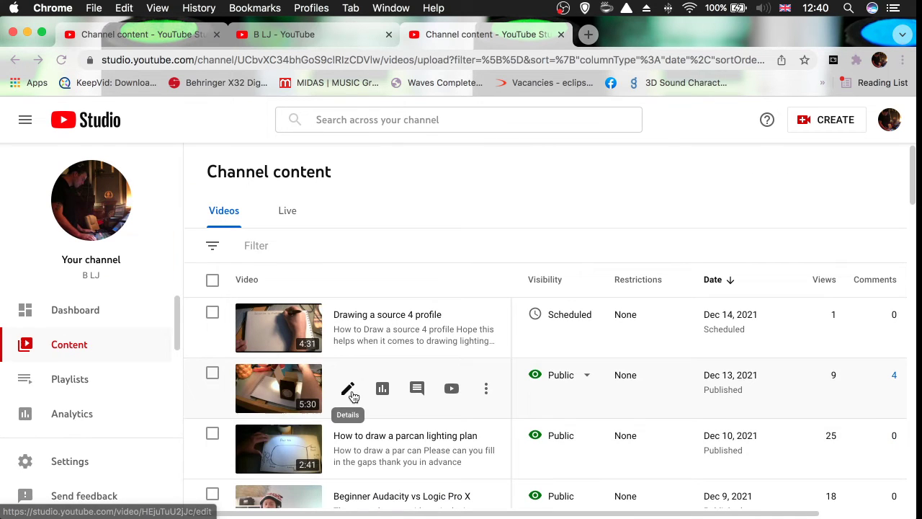
pyautogui.click(350, 393)
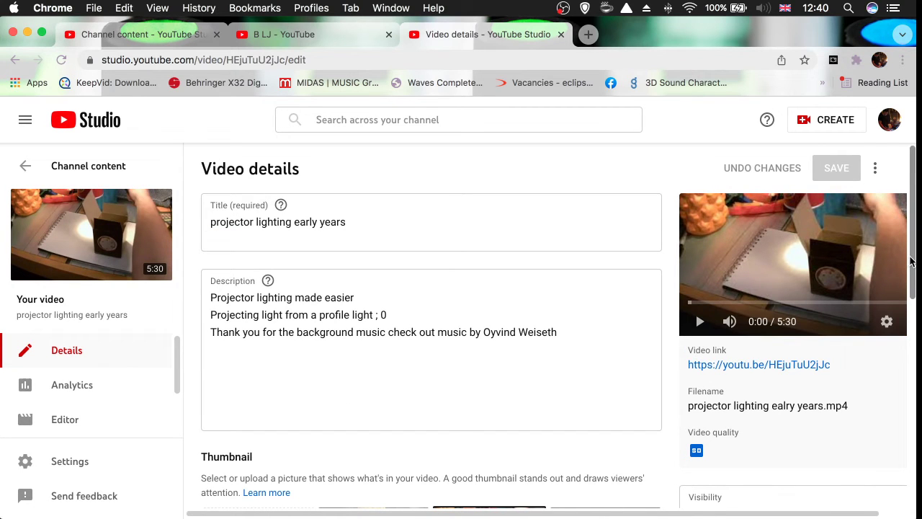
pyautogui.scroll(-5, 911, 260)
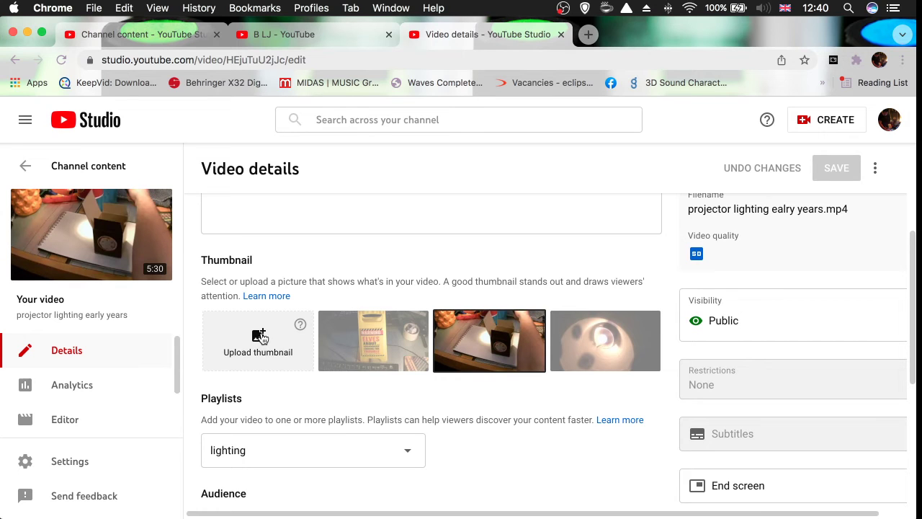
pyautogui.click(260, 336)
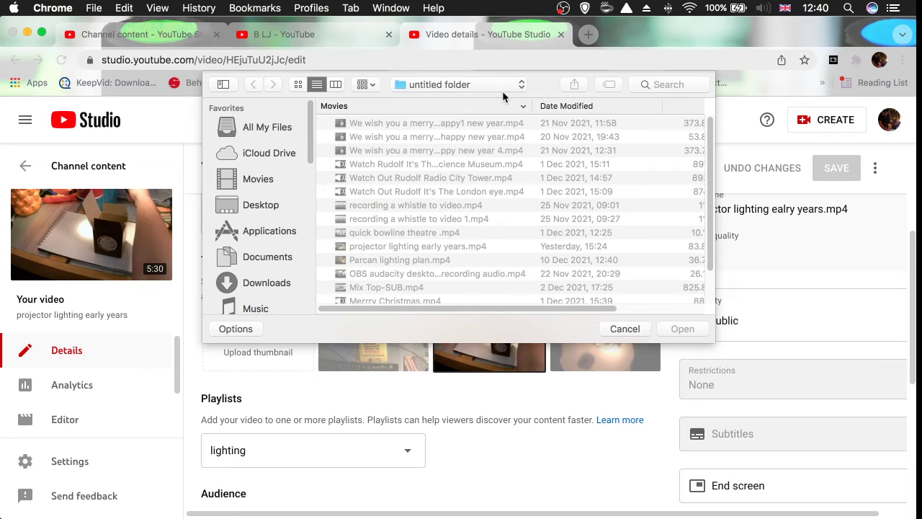
# - Upload 'Screen Shot 2021-12-14 at 12.39.51' from the Desktop as thumbnail, then undo the change
pyautogui.moveTo(311, 113); pyautogui.dragTo(313, 136)
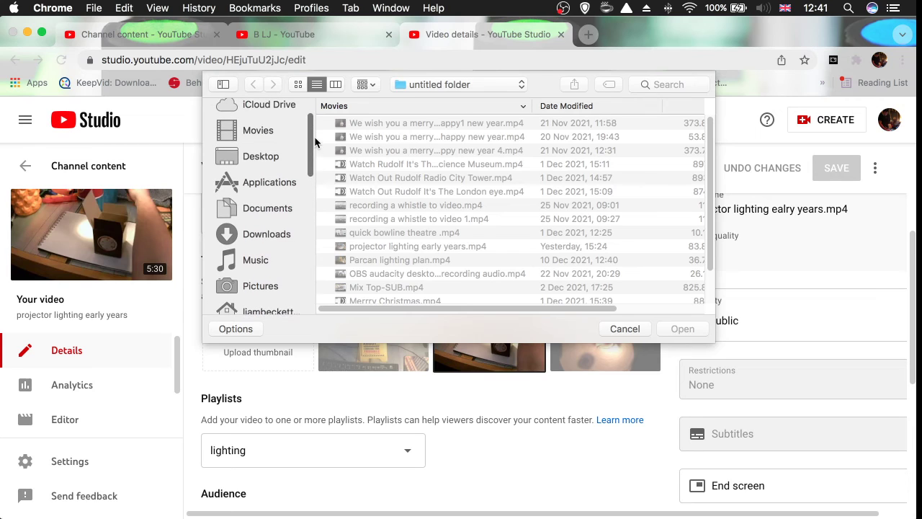
pyautogui.click(275, 157)
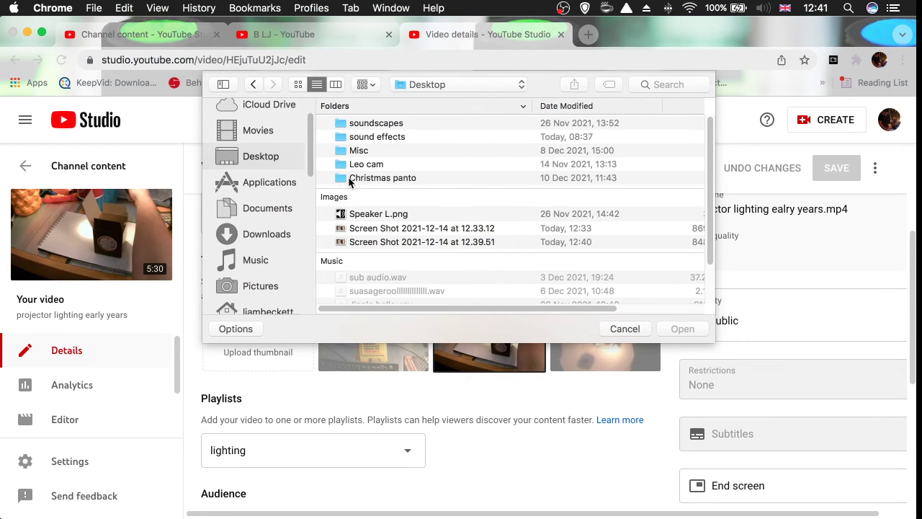
pyautogui.click(431, 243)
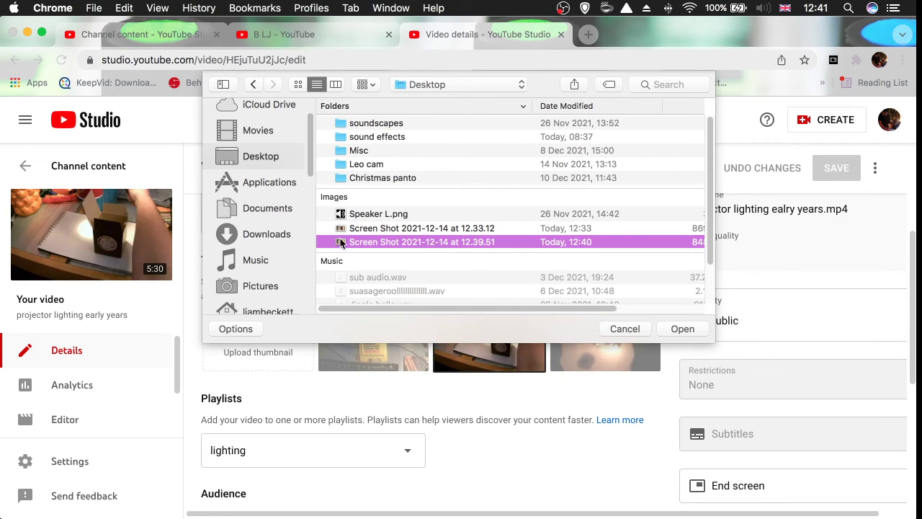
pyautogui.click(679, 329)
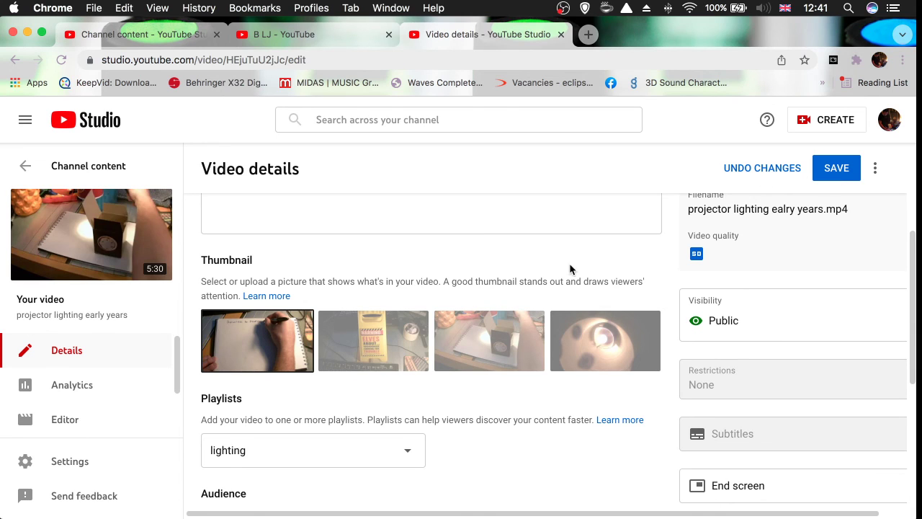
pyautogui.click(760, 171)
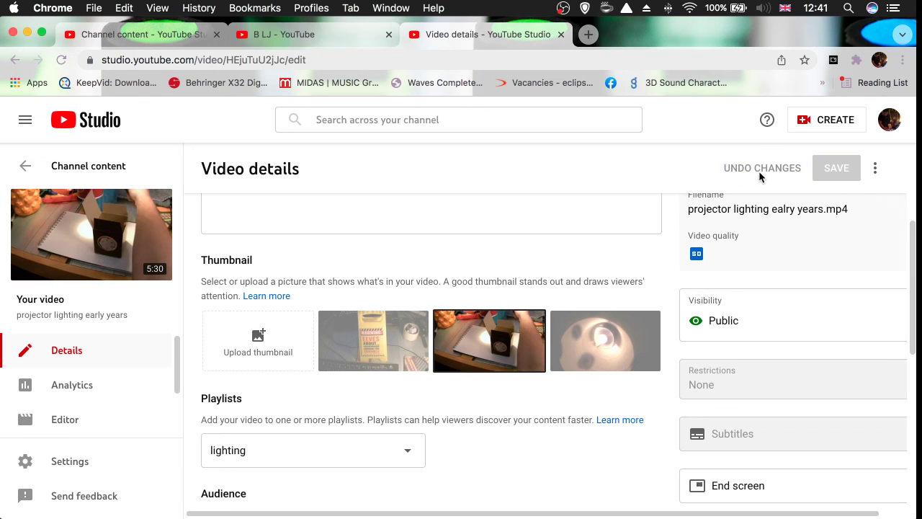